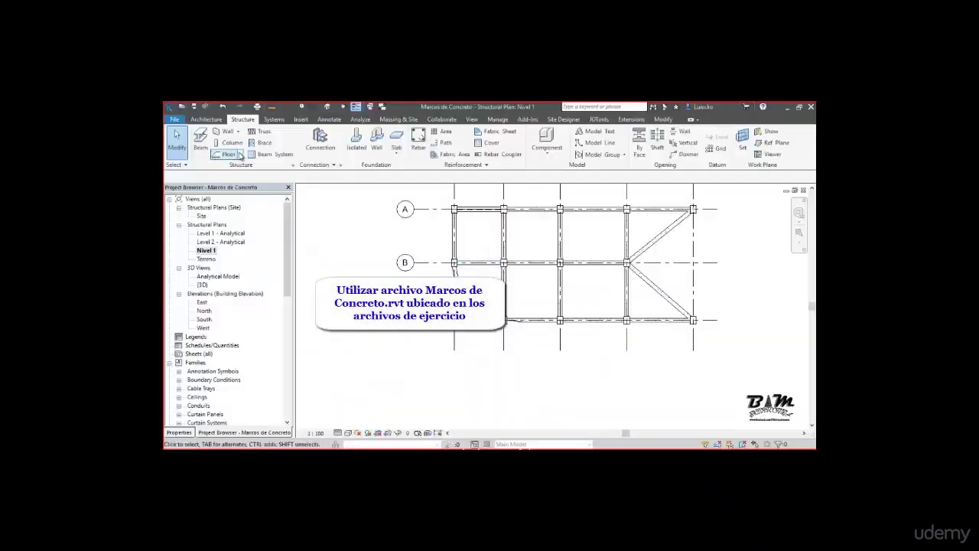
# - Start a structural floor sketch on Nivel 1 using the Insitu Concrete 225mm floor type
pyautogui.click(241, 154)
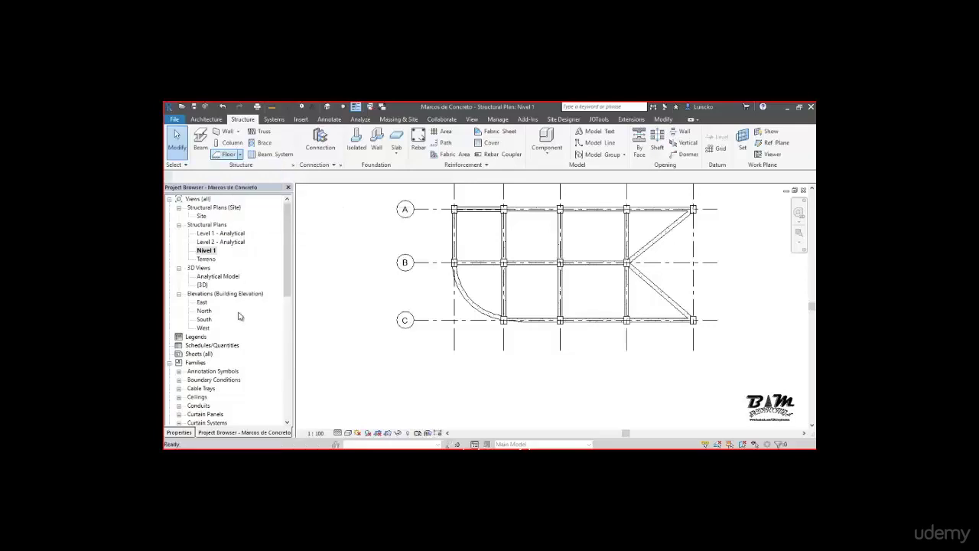
pyautogui.click(179, 432)
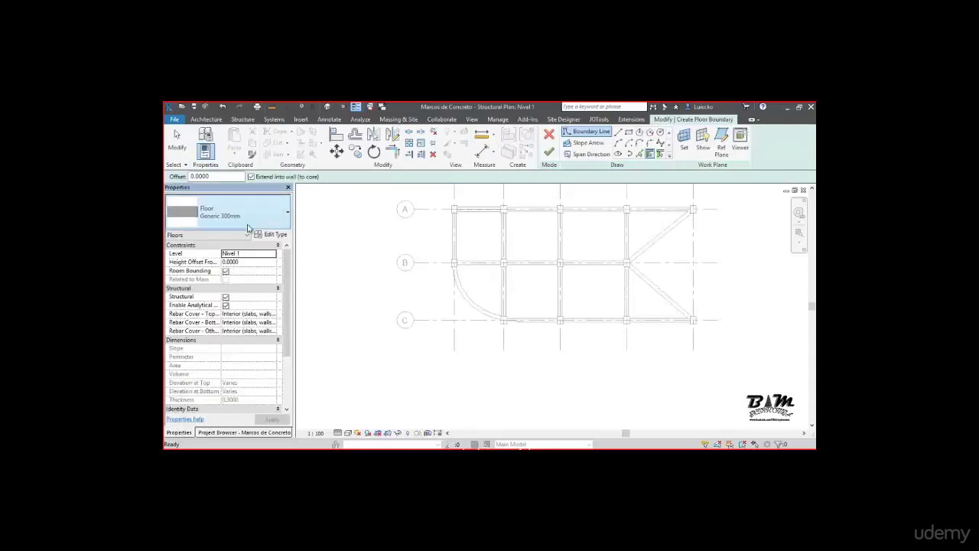
pyautogui.moveTo(284, 263)
pyautogui.mouseDown()
pyautogui.moveTo(287, 309)
pyautogui.moveTo(285, 272)
pyautogui.mouseUp()
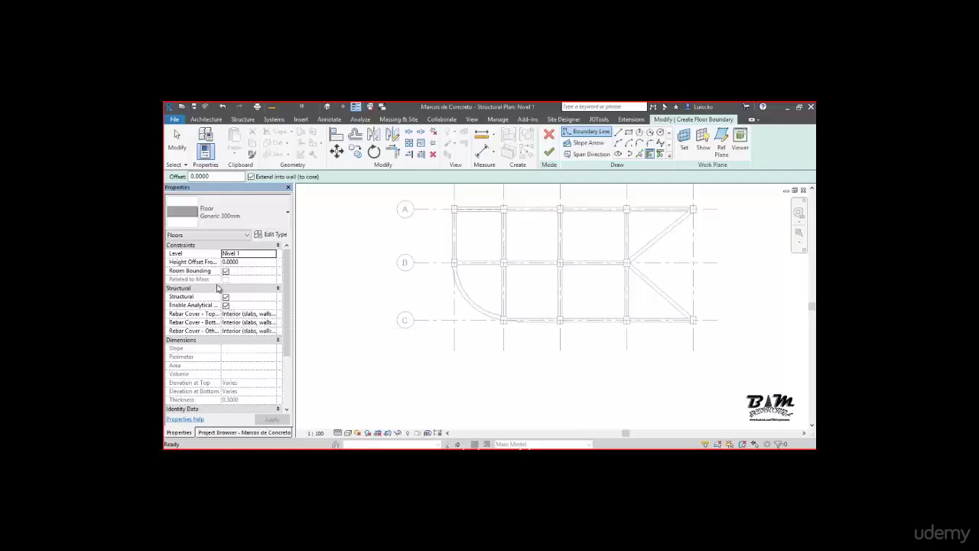
pyautogui.click(241, 217)
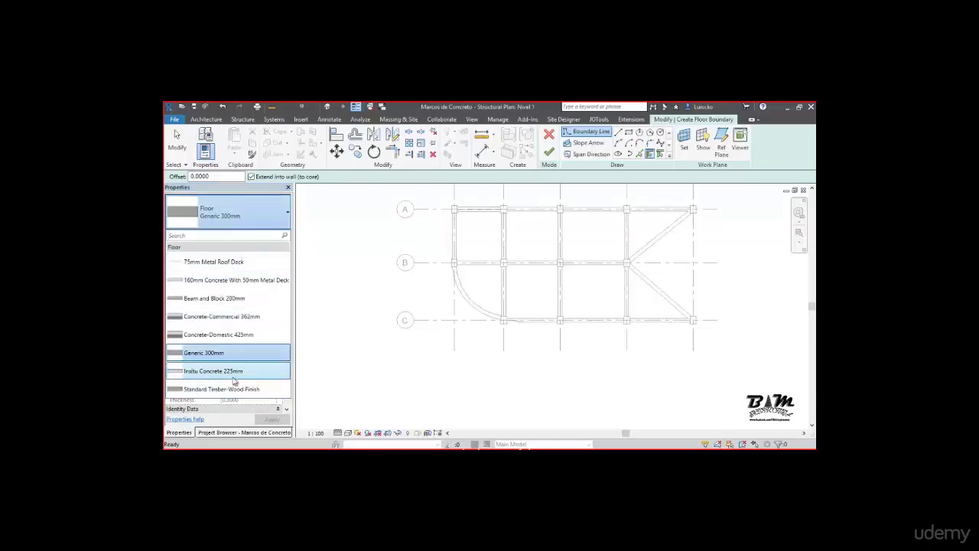
pyautogui.click(194, 372)
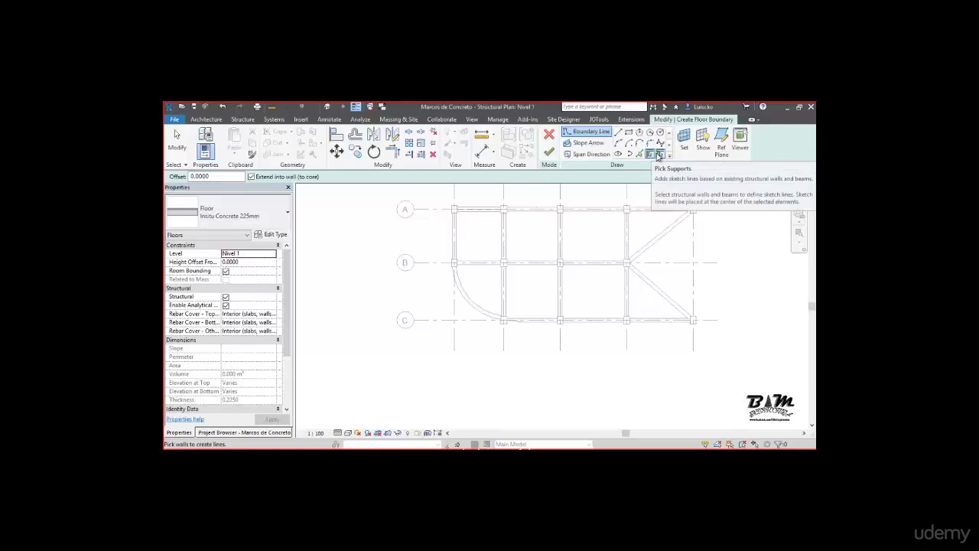
# - Draw a straight boundary line along grid A from the A/1 corner
pyautogui.click(618, 134)
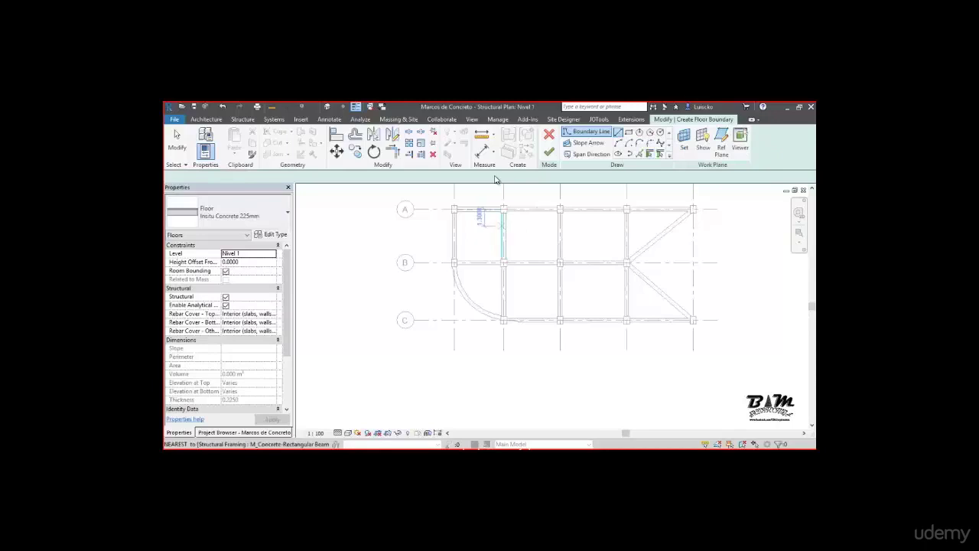
pyautogui.click(455, 208)
pyautogui.click(503, 208)
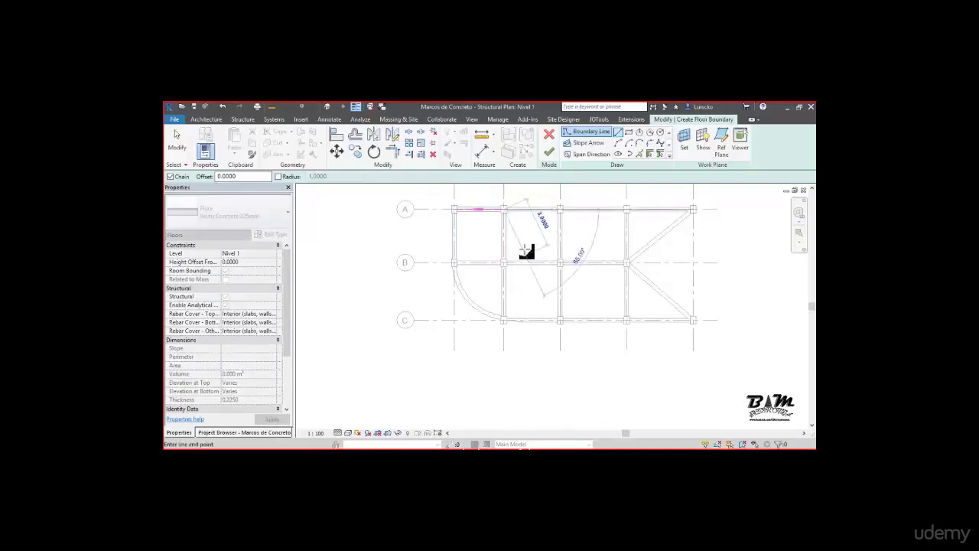
pyautogui.press('Escape')
pyautogui.press('Escape')
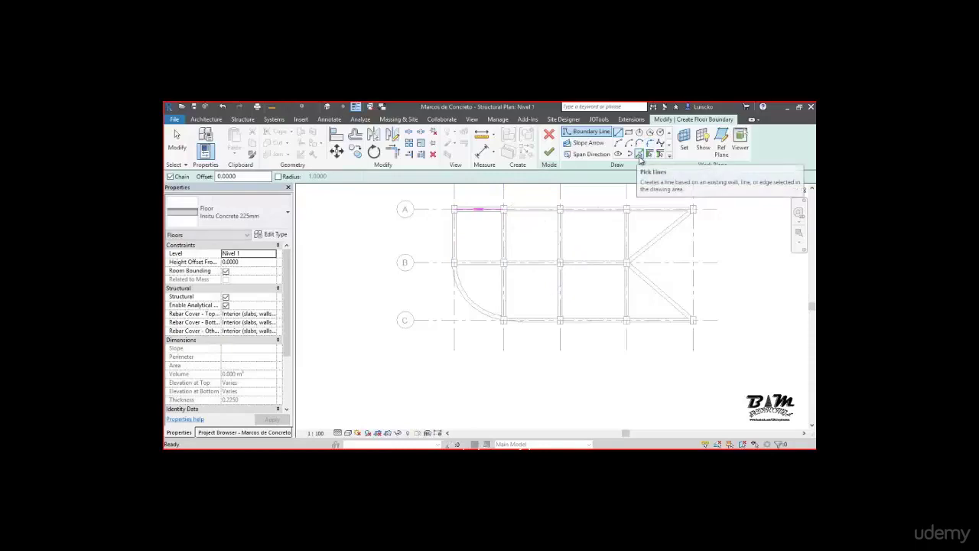
# - Pick the grid C beam and the diagonal beam as boundary edges
pyautogui.click(639, 156)
pyautogui.scroll(2, 583, 323)
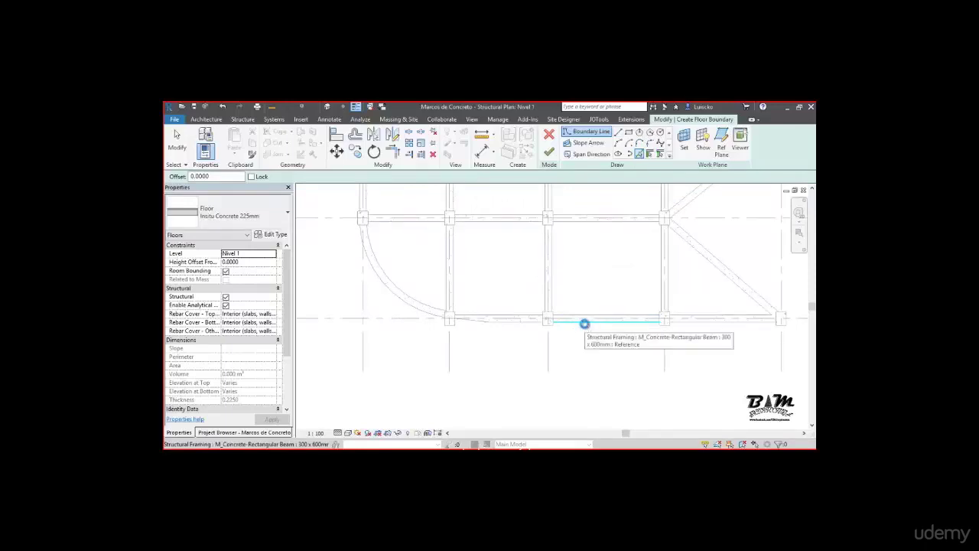
pyautogui.click(585, 327)
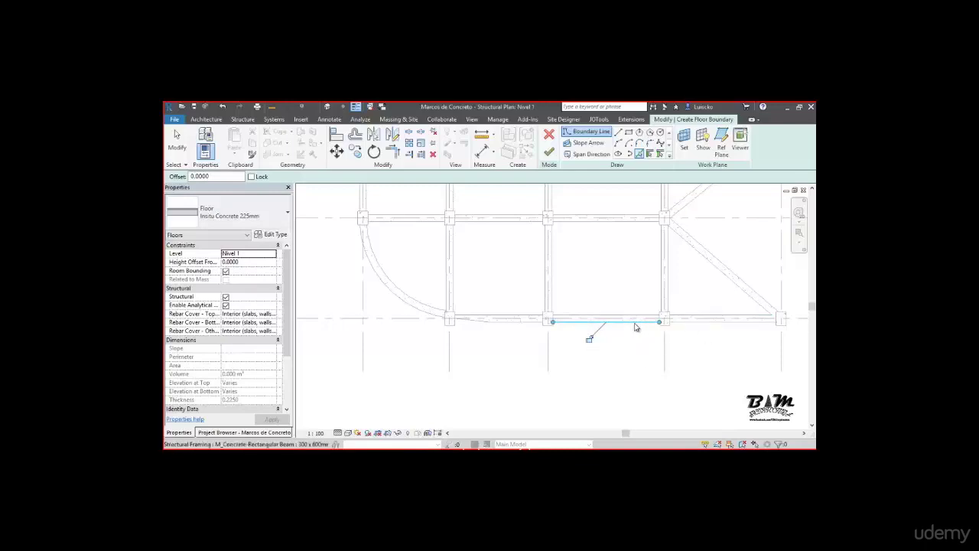
pyautogui.click(718, 263)
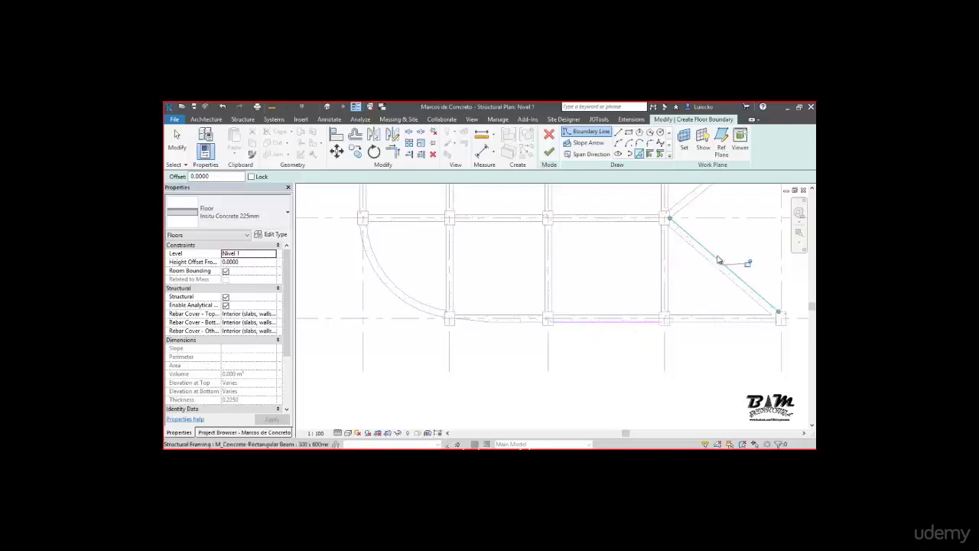
pyautogui.scroll(2, 780, 322)
pyautogui.scroll(-3, 660, 328)
pyautogui.scroll(3, 616, 275)
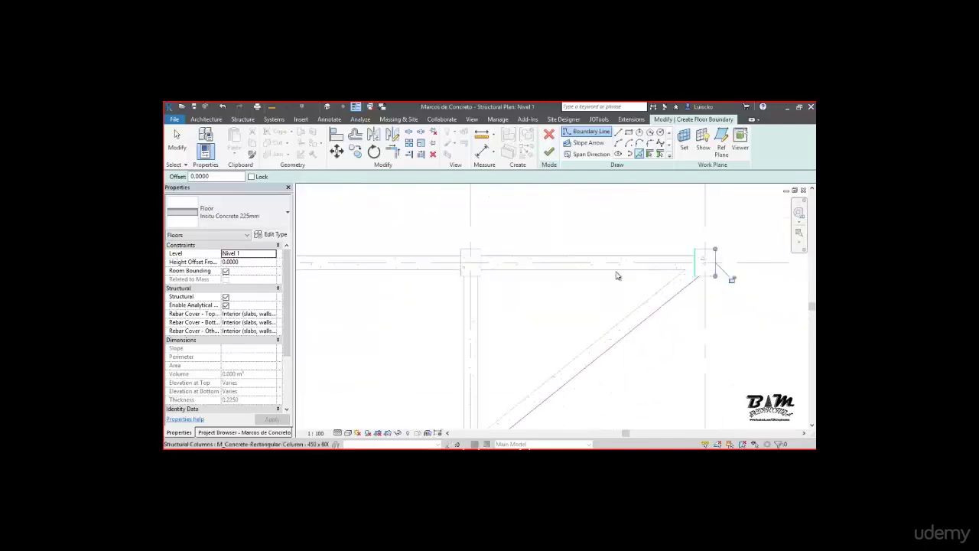
pyautogui.moveTo(430, 308)
pyautogui.mouseDown(button='middle')
pyautogui.moveTo(409, 326)
pyautogui.moveTo(418, 350)
pyautogui.moveTo(406, 267)
pyautogui.mouseUp(button='middle')
pyautogui.moveTo(516, 247); pyautogui.dragTo(470, 384, button='middle')
pyautogui.press('Escape')
# - Check the grid A boundary line and recentre the whole floor sketch
pyautogui.click(397, 272)
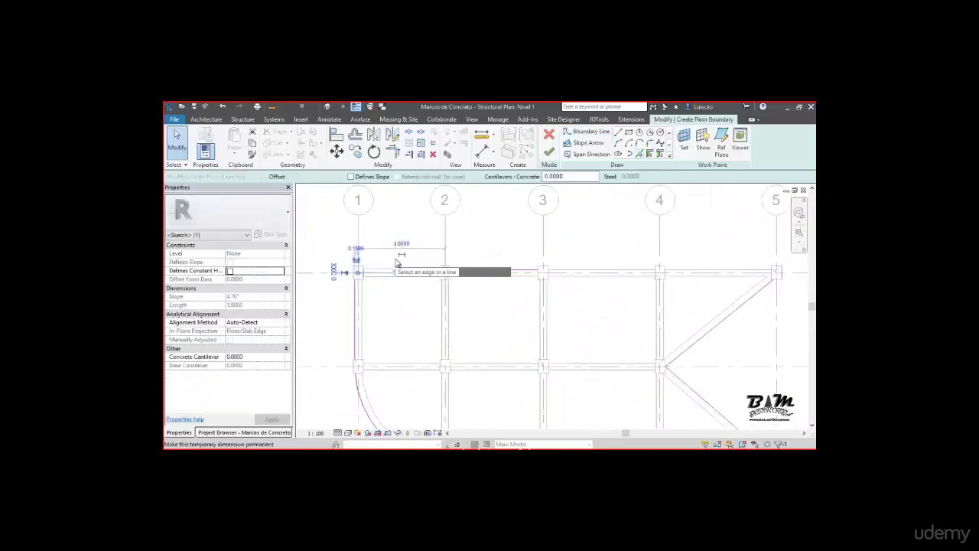
pyautogui.press('Escape')
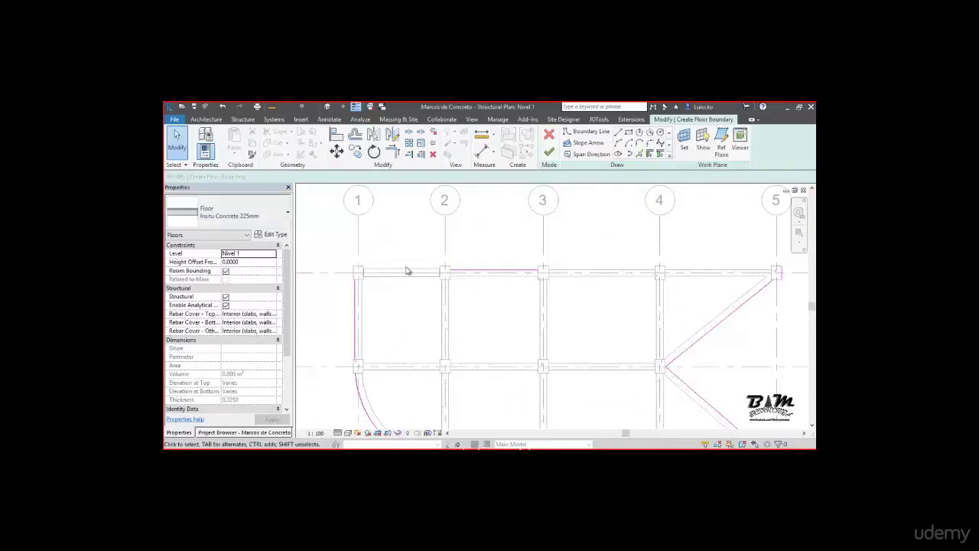
pyautogui.scroll(-2, 430, 273)
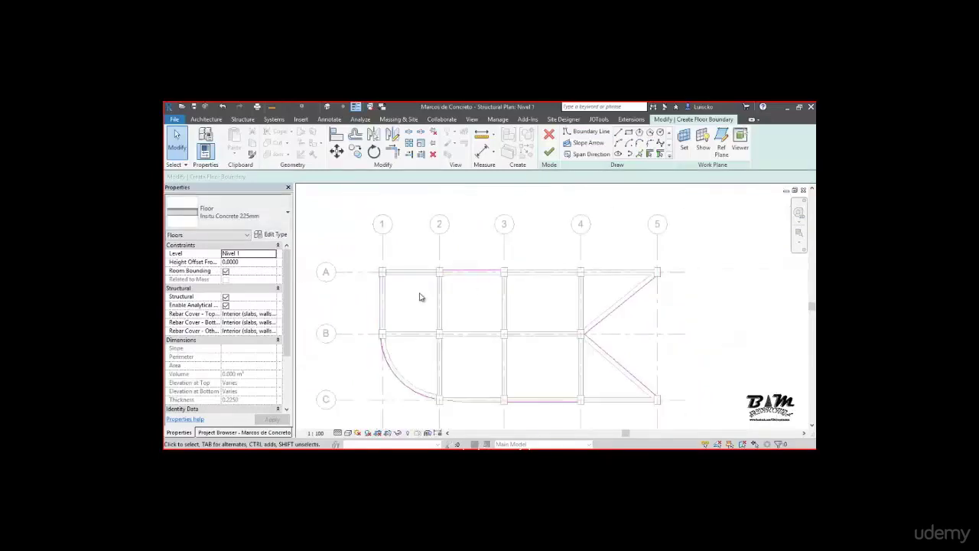
pyautogui.moveTo(485, 305); pyautogui.dragTo(496, 280, button='middle')
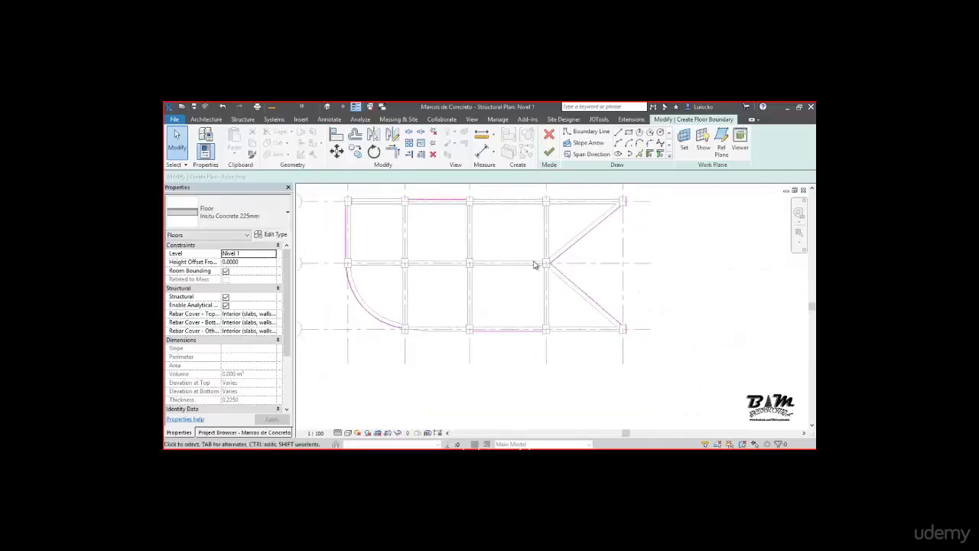
pyautogui.moveTo(540, 315); pyautogui.dragTo(553, 359, button='middle')
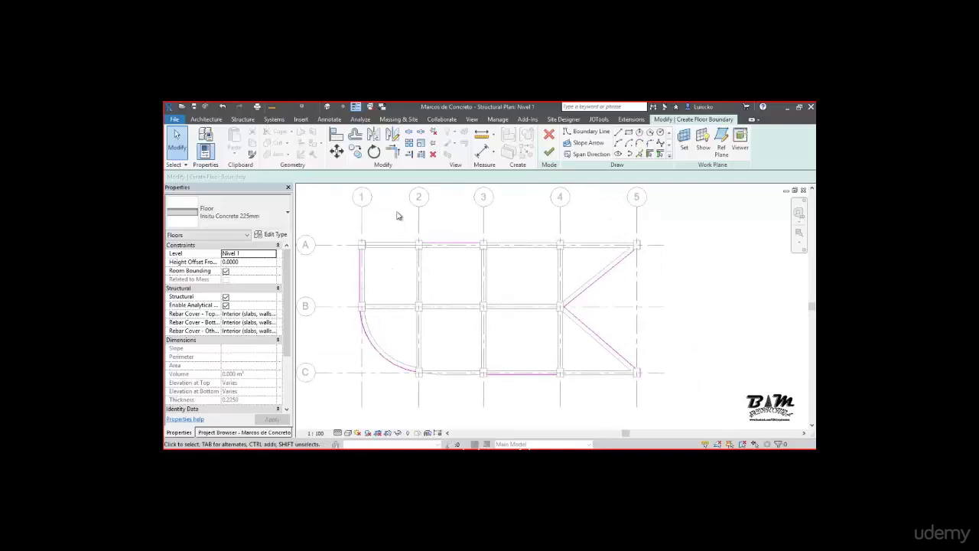
pyautogui.moveTo(391, 153)
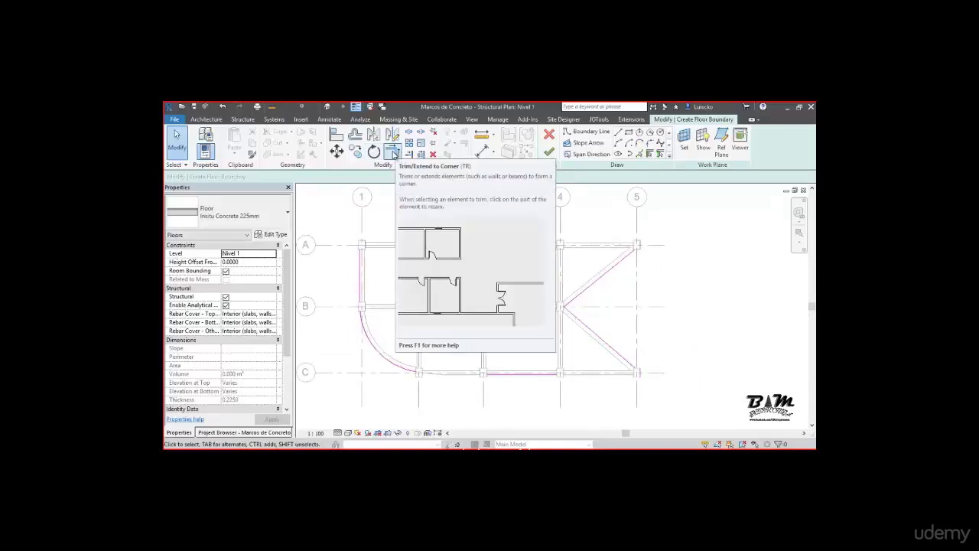
# - Trim/extend boundary corners: grids A and 1, grid 1 to the arc, arc toward grid C
pyautogui.click(392, 152)
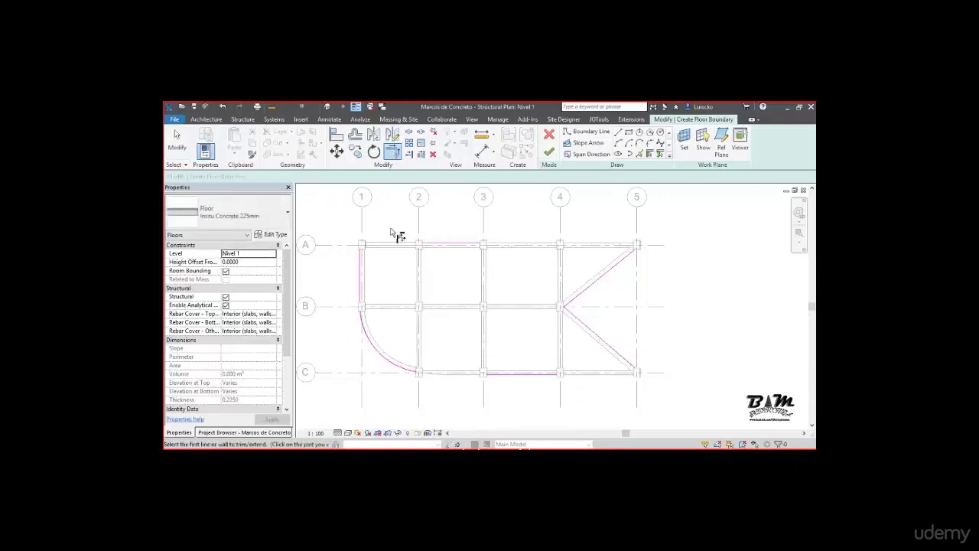
pyautogui.click(435, 244)
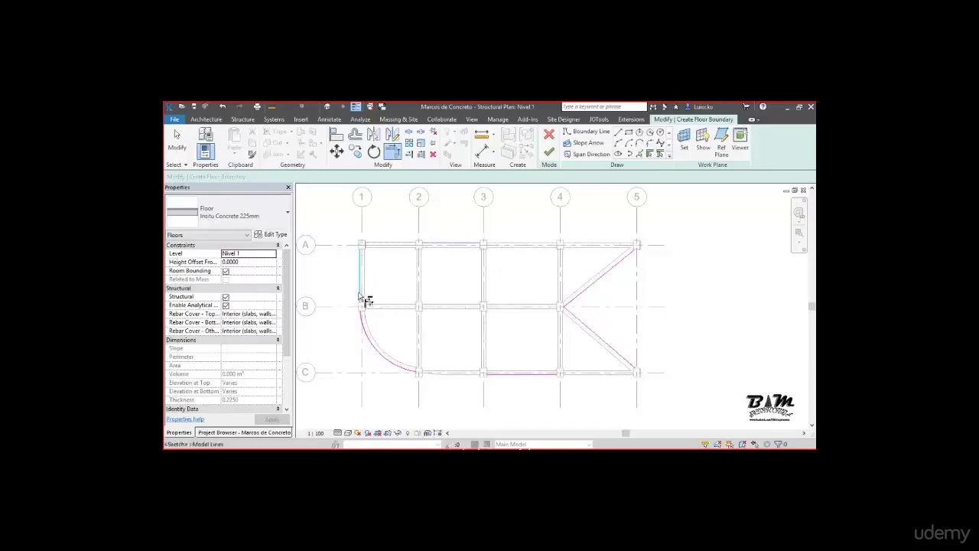
pyautogui.scroll(3, 359, 273)
pyautogui.scroll(2, 370, 247)
pyautogui.click(371, 247)
pyautogui.scroll(-5, 383, 282)
pyautogui.scroll(2, 377, 343)
pyautogui.scroll(2, 380, 346)
pyautogui.scroll(2, 390, 360)
pyautogui.click(397, 222)
pyautogui.click(411, 336)
pyautogui.scroll(-2, 449, 278)
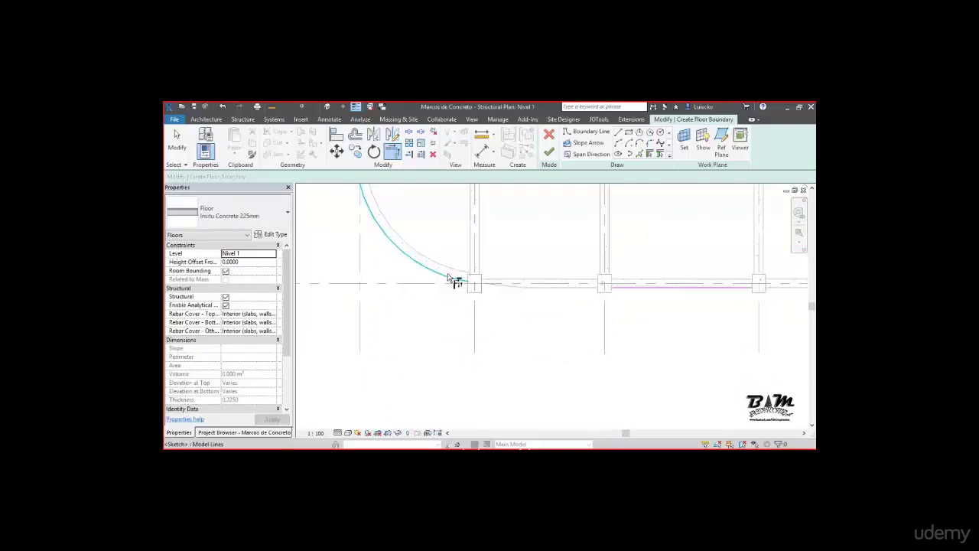
pyautogui.click(634, 294)
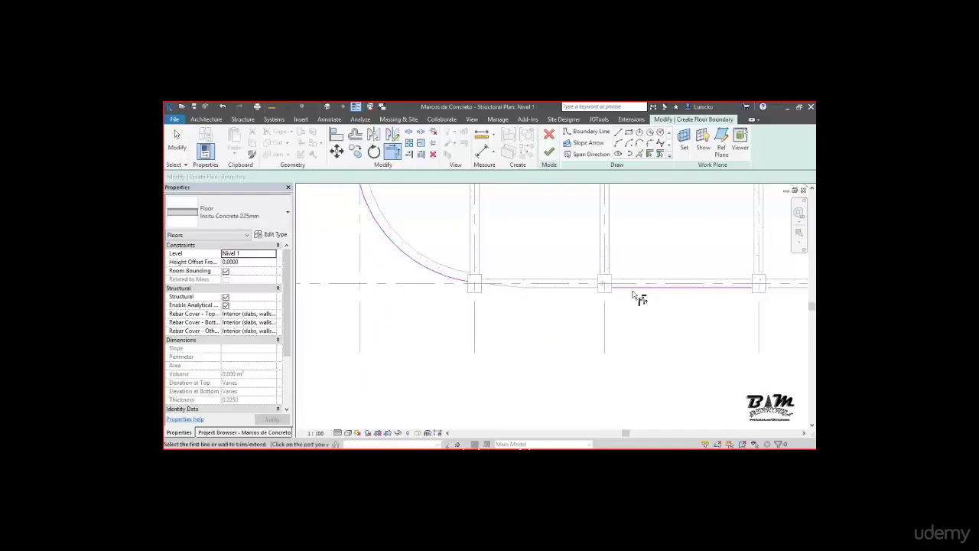
# - Undo the diagonal line's last trim, then reselect it and cancel the pending trim
pyautogui.scroll(-2, 452, 287)
pyautogui.moveTo(594, 283); pyautogui.dragTo(546, 290, button='middle')
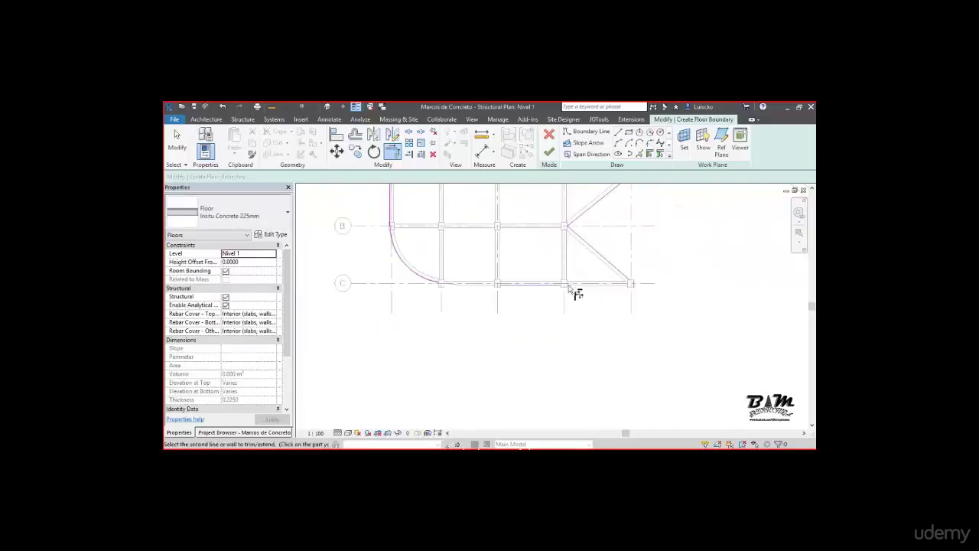
pyautogui.scroll(2, 668, 291)
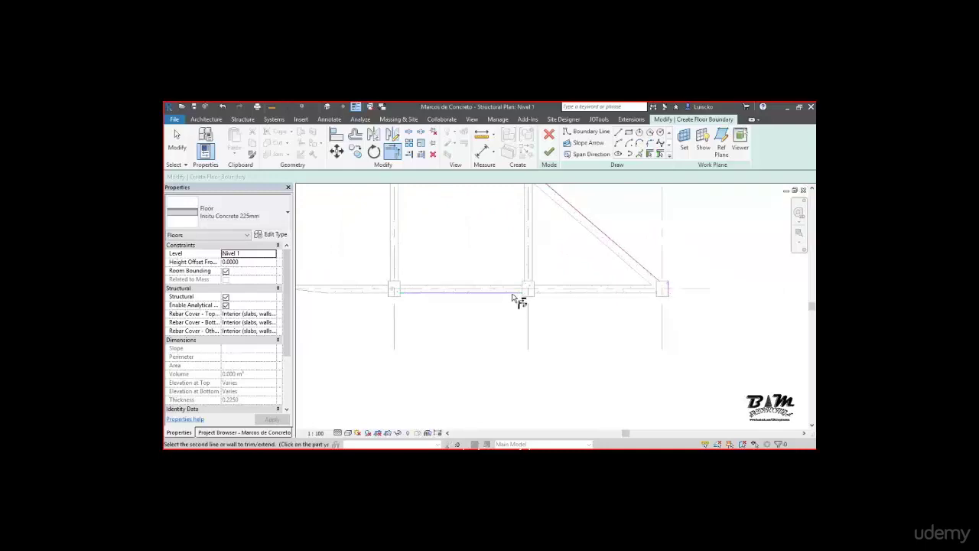
pyautogui.scroll(2, 650, 260)
pyautogui.moveTo(680, 278); pyautogui.dragTo(620, 252, button='middle')
pyautogui.scroll(2, 603, 236)
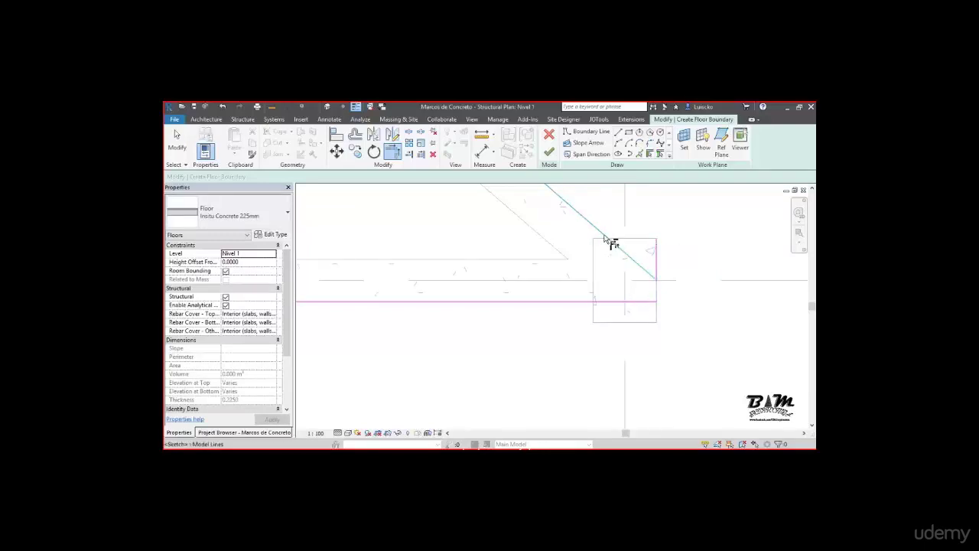
pyautogui.hotkey('ctrl', 'z')
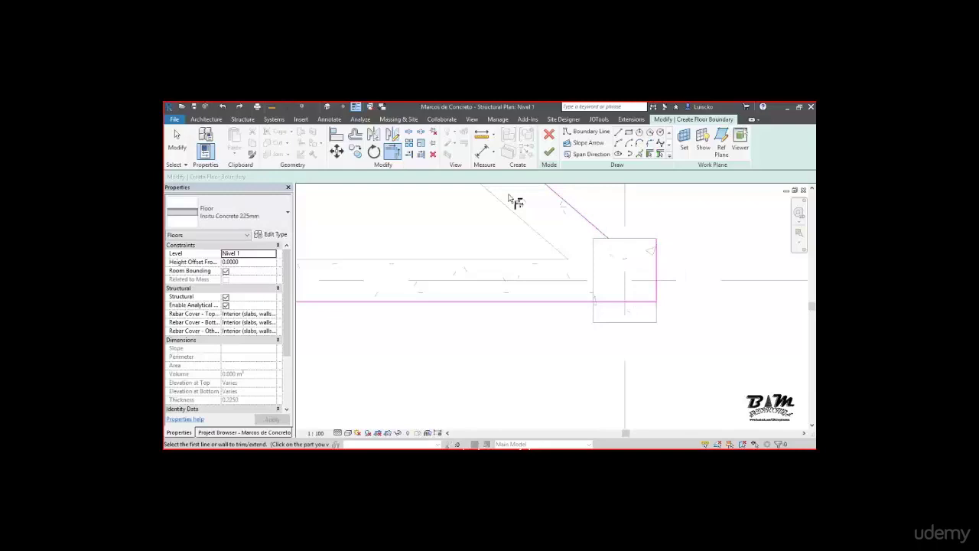
pyautogui.click(579, 217)
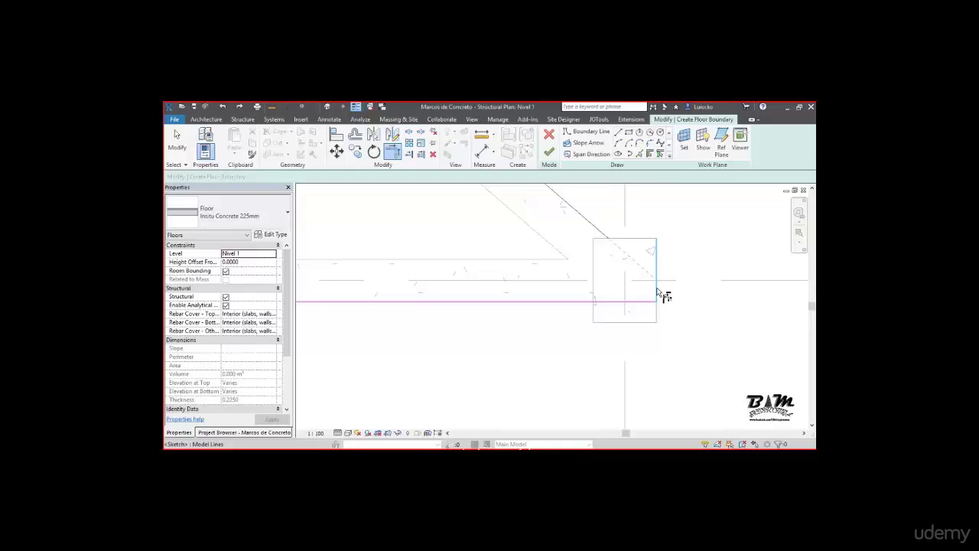
pyautogui.press('t')
pyautogui.press('r')
# - Draw a short boundary line from the arc's end to the grid C column
pyautogui.scroll(-2, 660, 284)
pyautogui.scroll(-2, 612, 247)
pyautogui.scroll(-1, 590, 266)
pyautogui.scroll(-2, 589, 266)
pyautogui.moveTo(546, 324); pyautogui.dragTo(463, 266, button='middle')
pyautogui.scroll(3, 520, 283)
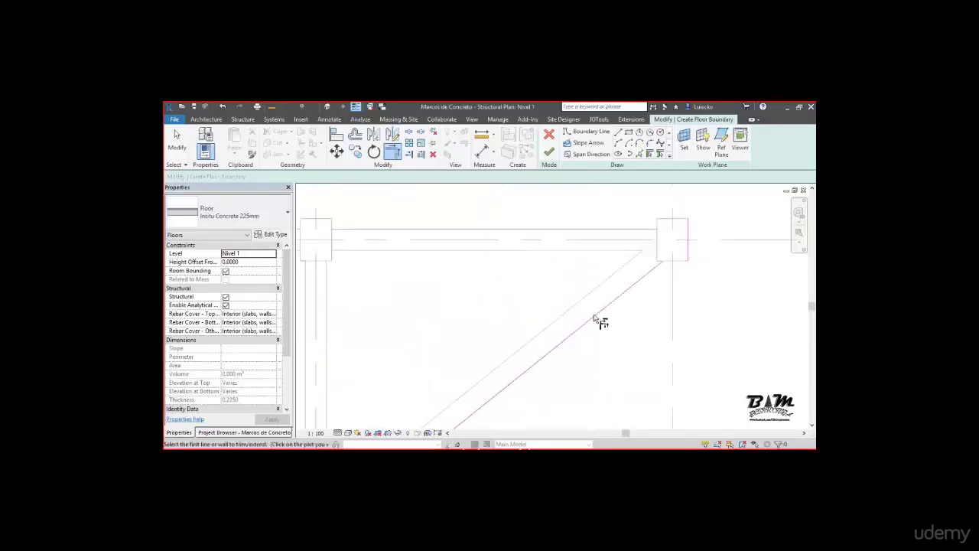
pyautogui.scroll(-3, 650, 280)
pyautogui.moveTo(651, 280); pyautogui.dragTo(552, 286, button='middle')
pyautogui.scroll(2, 606, 321)
pyautogui.moveTo(607, 321); pyautogui.dragTo(513, 269, button='middle')
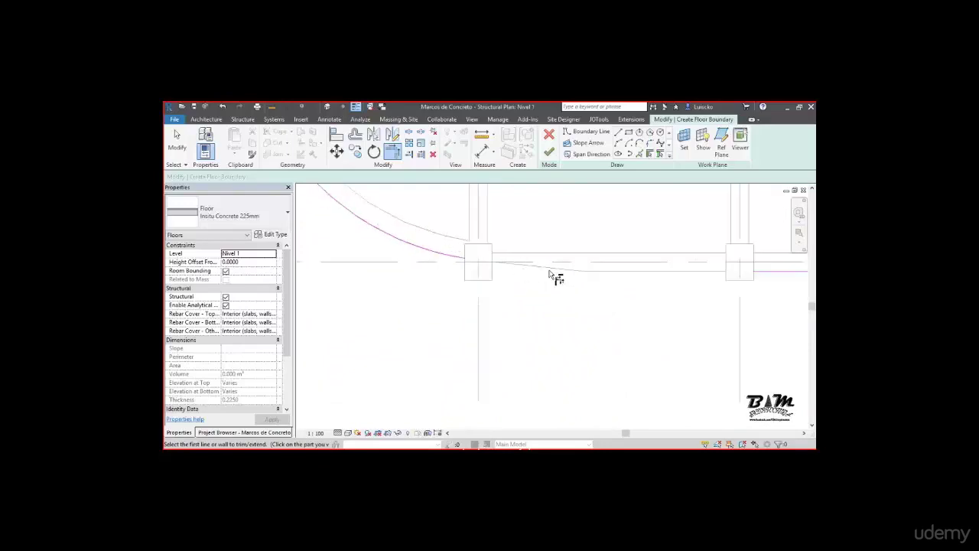
pyautogui.scroll(-1, 635, 269)
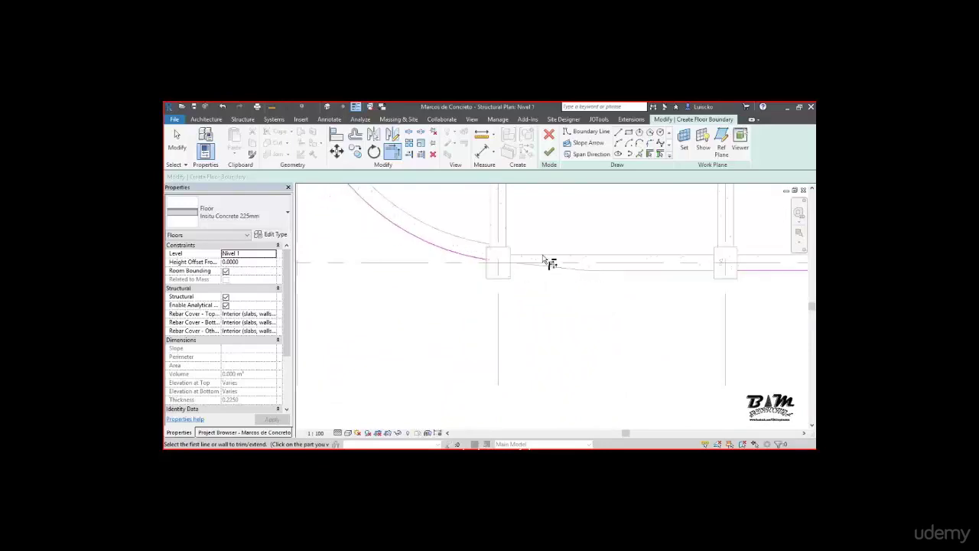
pyautogui.click(623, 131)
pyautogui.click(488, 260)
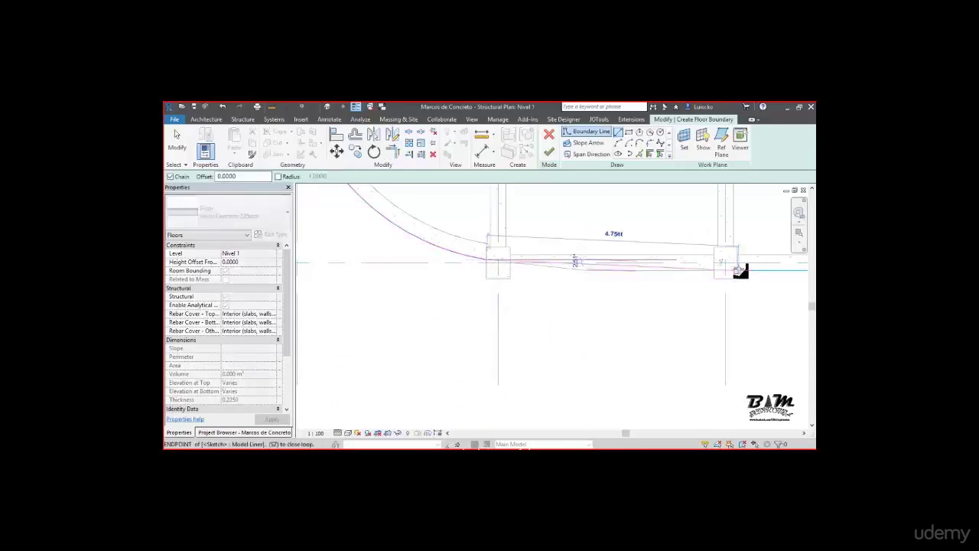
pyautogui.scroll(-2, 589, 277)
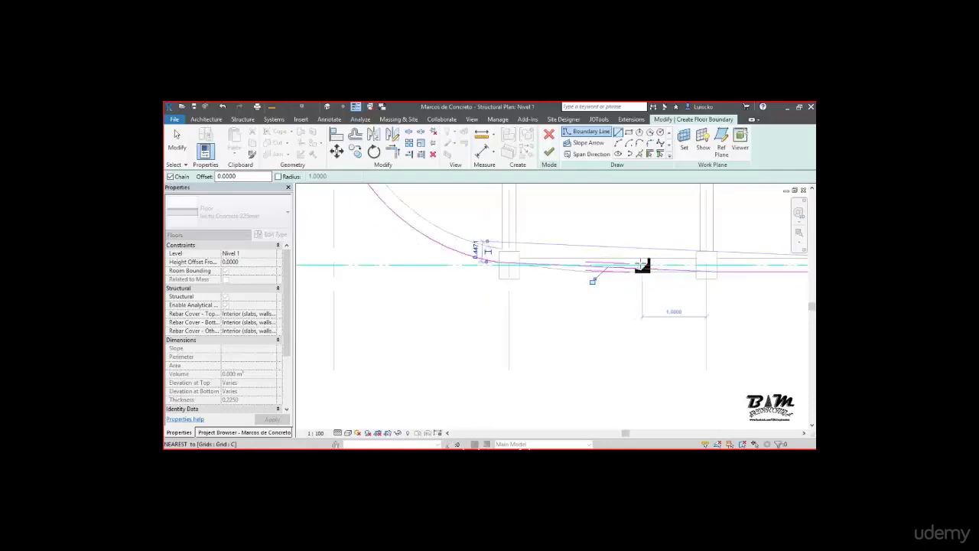
pyautogui.click(641, 264)
pyautogui.scroll(-2, 678, 260)
pyautogui.press('Escape')
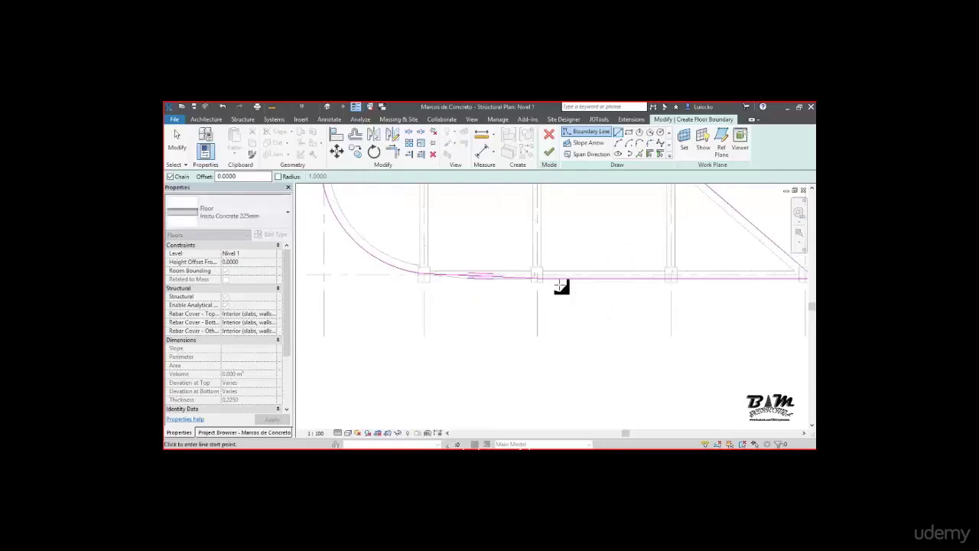
pyautogui.scroll(-1, 551, 289)
pyautogui.moveTo(558, 280); pyautogui.dragTo(482, 345, button='middle')
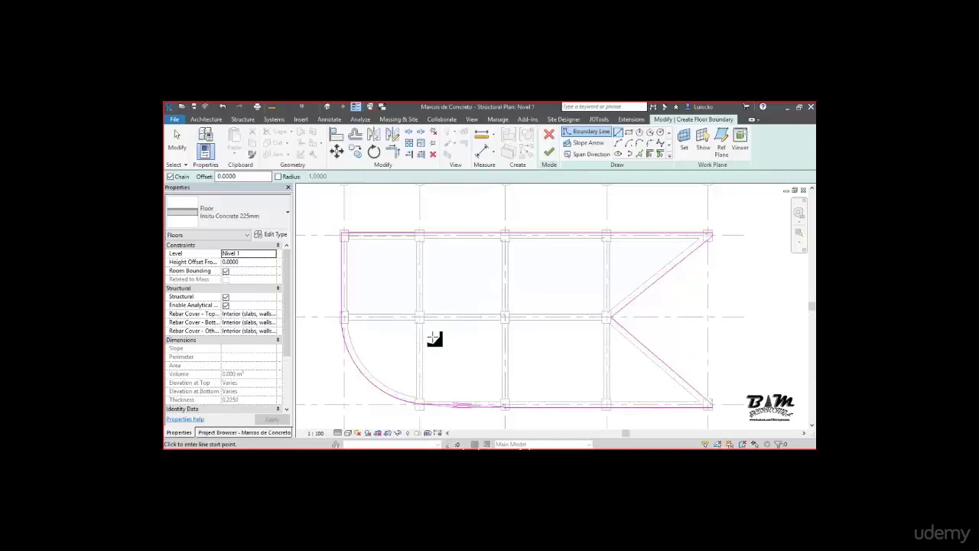
pyautogui.moveTo(431, 340); pyautogui.dragTo(427, 272, button='middle')
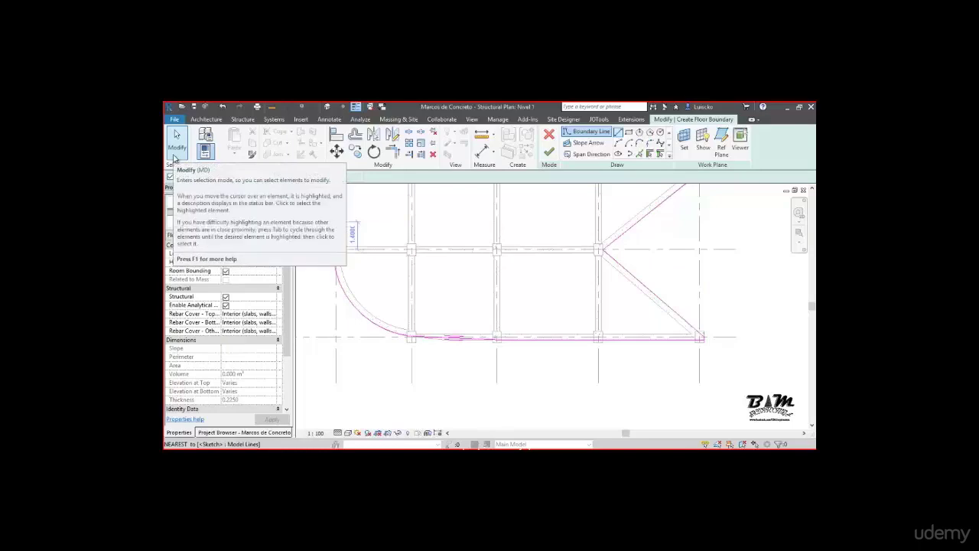
# - Finish the sketch to create the 137.534 m² Insitu Concrete 225mm floor and view it in 3D
pyautogui.click(174, 158)
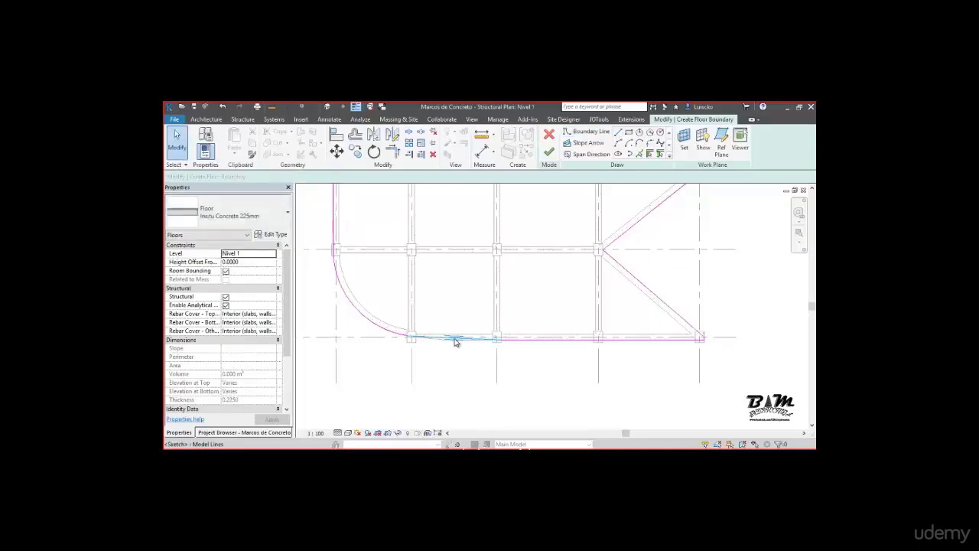
pyautogui.scroll(3, 454, 341)
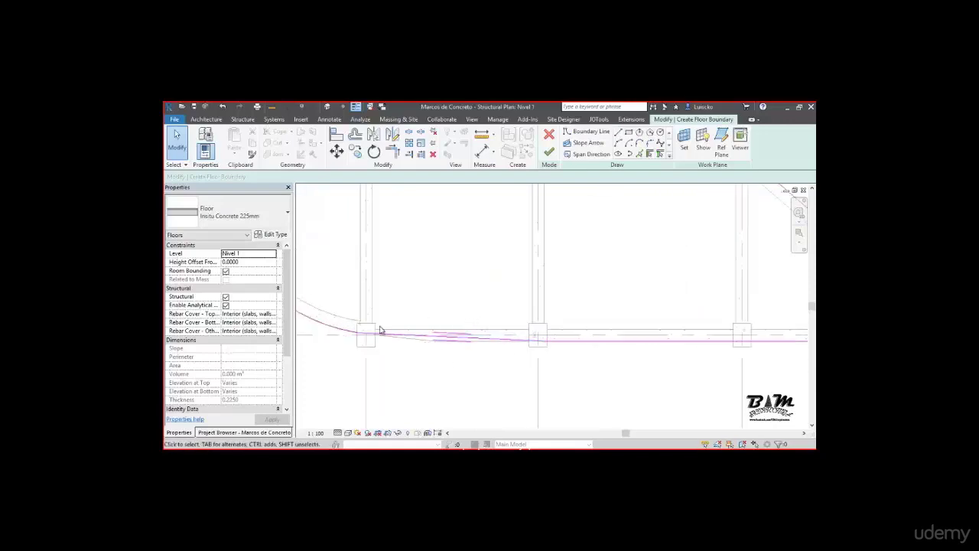
pyautogui.scroll(-2, 452, 337)
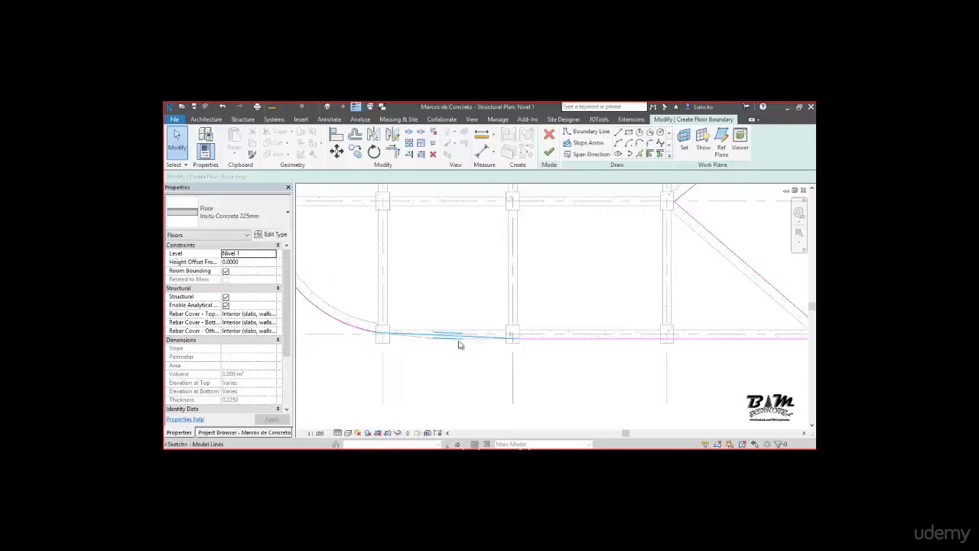
pyautogui.scroll(-1, 454, 344)
pyautogui.moveTo(454, 344); pyautogui.dragTo(512, 372, button='middle')
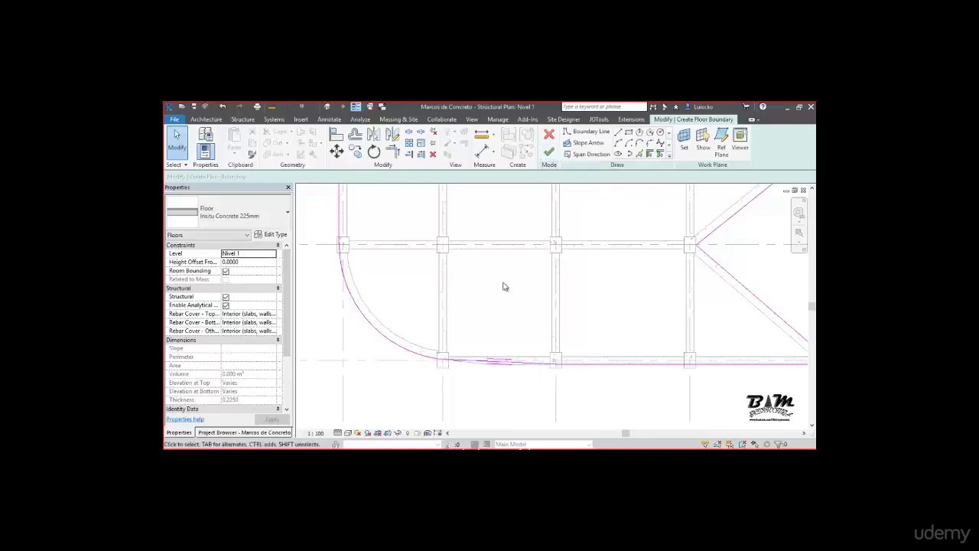
pyautogui.click(549, 154)
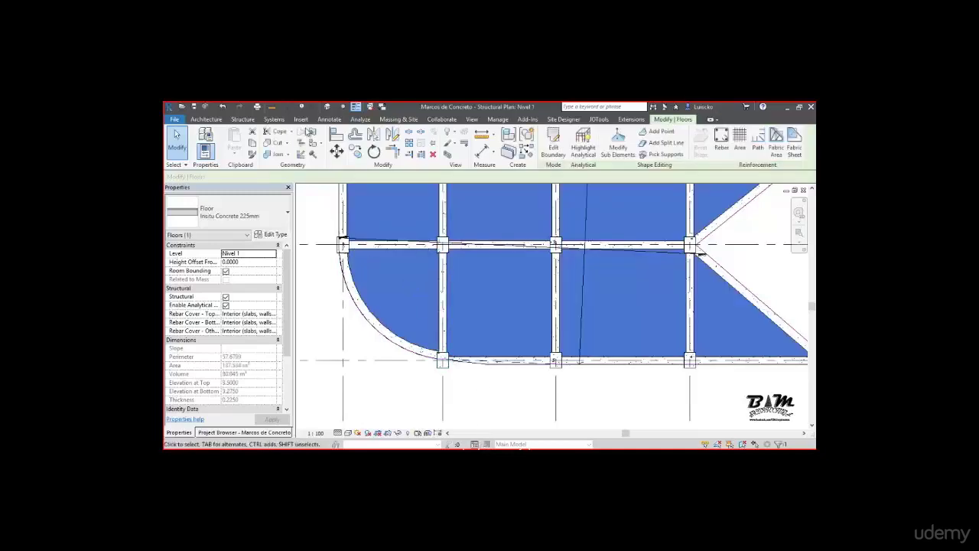
pyautogui.click(324, 107)
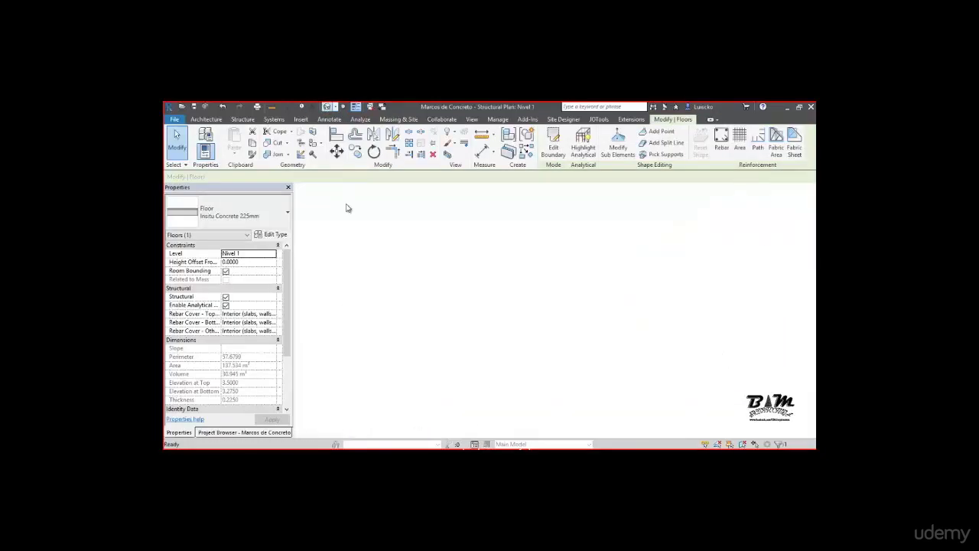
# - Deselect the slab, turn off the analytical model display, and undock the Project Browser
pyautogui.click(710, 346)
pyautogui.scroll(5, 642, 359)
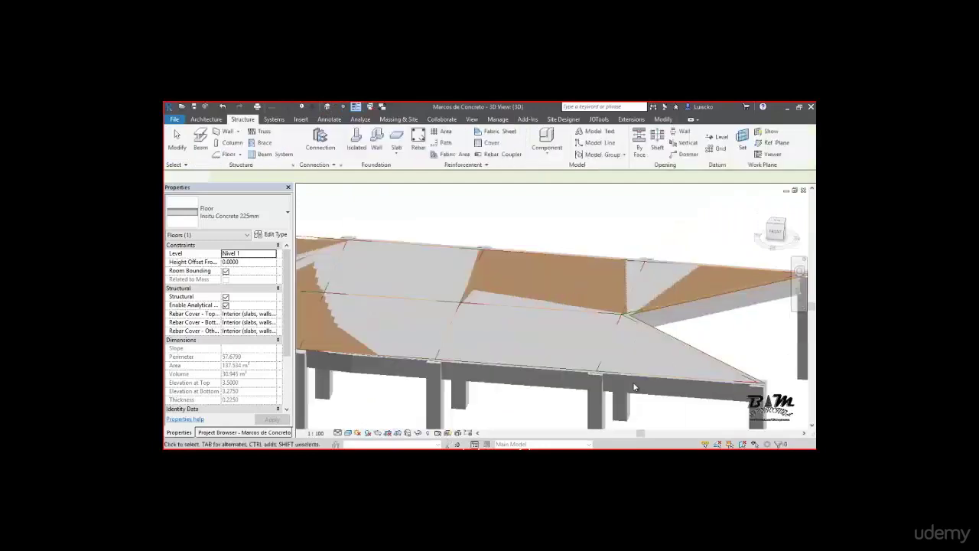
pyautogui.scroll(-5, 701, 407)
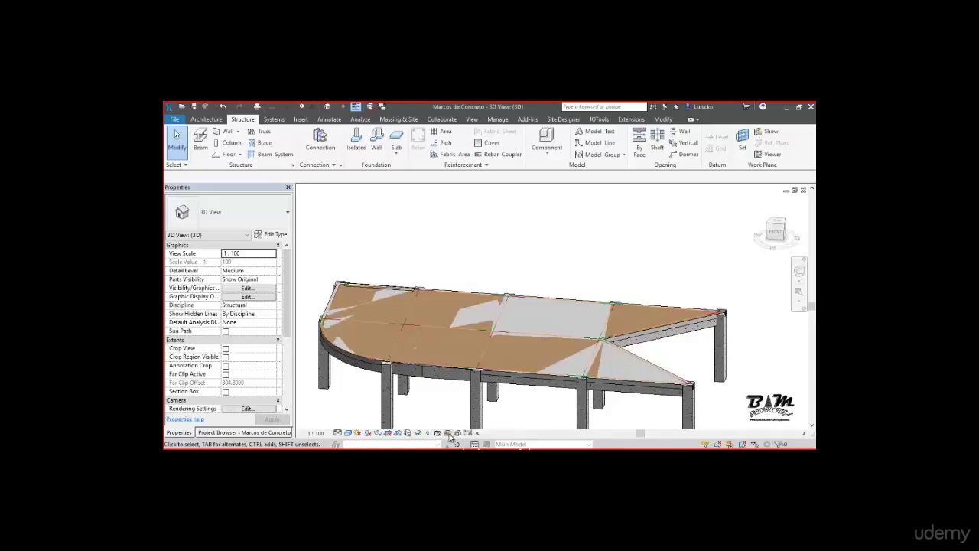
pyautogui.click(448, 433)
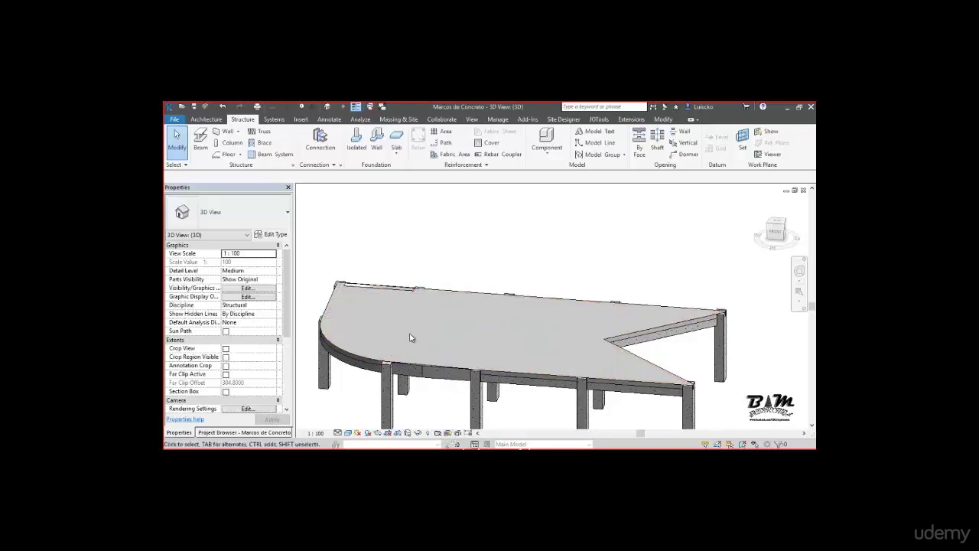
pyautogui.scroll(1, 410, 337)
pyautogui.scroll(-2, 328, 284)
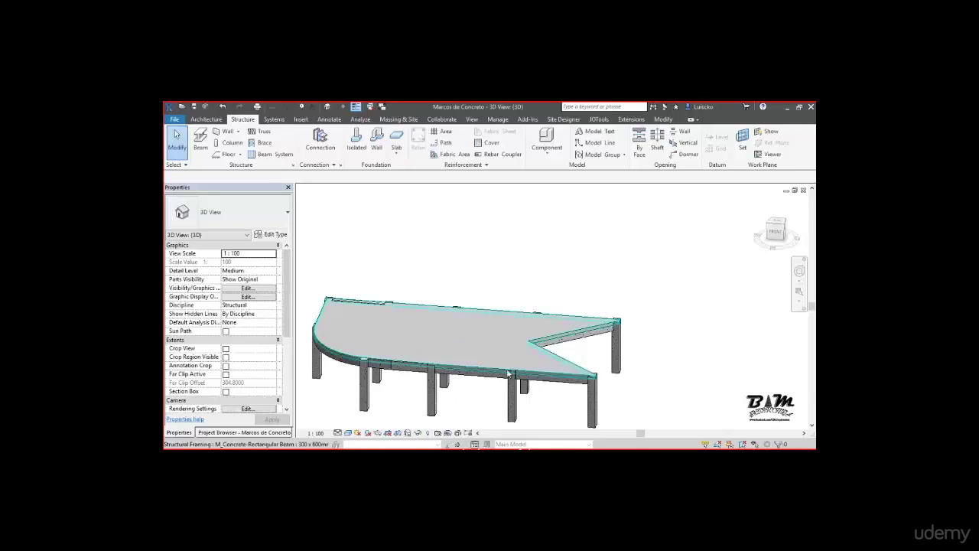
pyautogui.moveTo(242, 433); pyautogui.dragTo(765, 306)
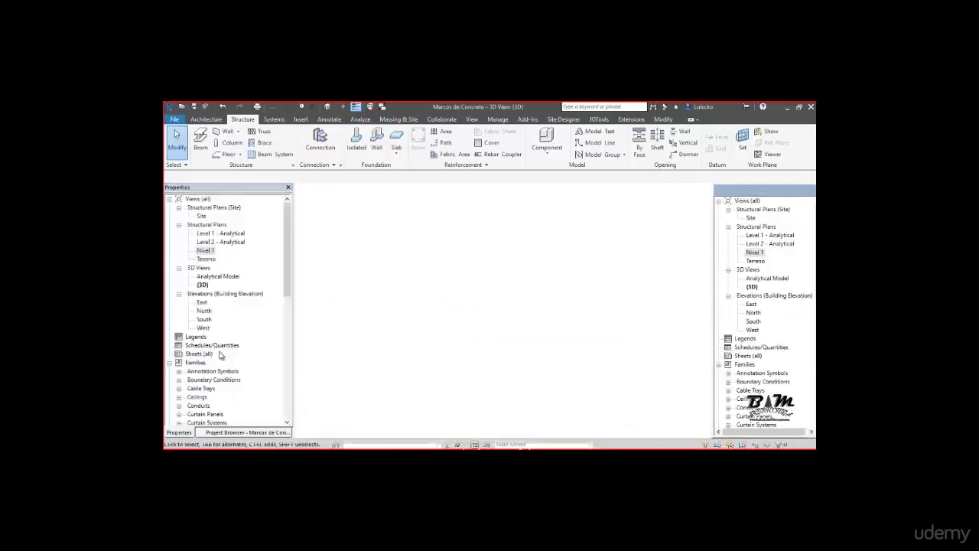
# - Open the East elevation and zoom to fit the slab and beam across grids C–A
pyautogui.doubleClick(202, 302)
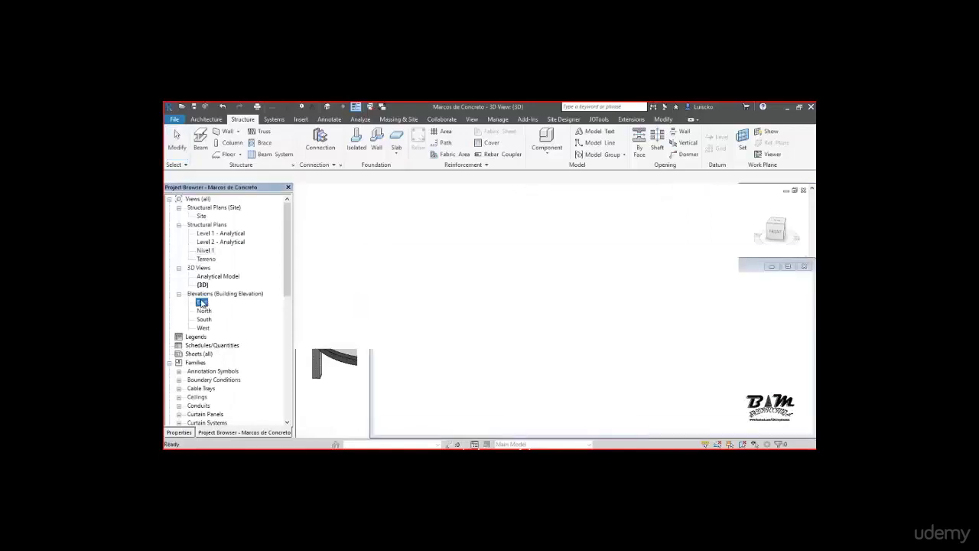
pyautogui.scroll(5, 468, 327)
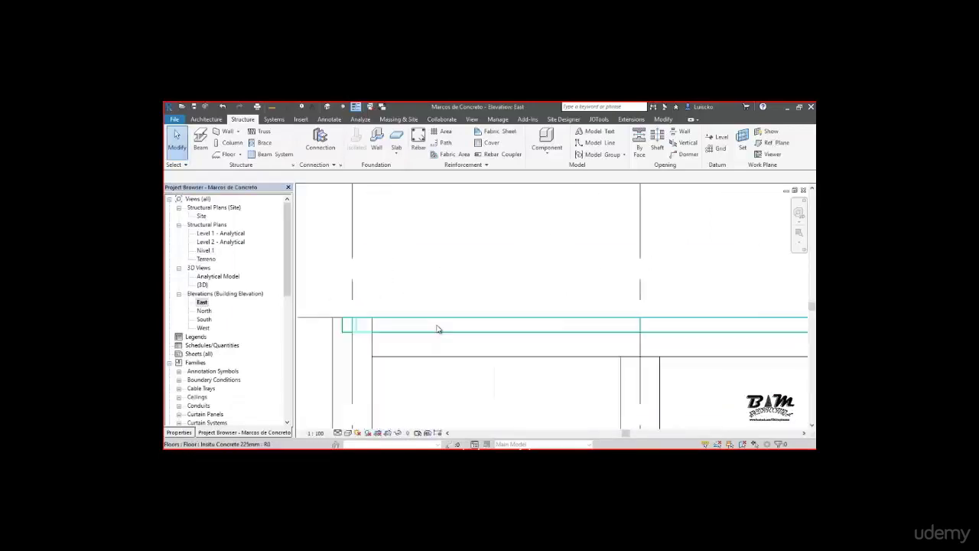
pyautogui.scroll(-3, 416, 324)
pyautogui.moveTo(415, 324)
pyautogui.mouseDown(button='middle')
pyautogui.moveTo(738, 327)
pyautogui.moveTo(420, 312)
pyautogui.mouseUp(button='middle')
pyautogui.scroll(1, 485, 313)
pyautogui.scroll(2, 439, 323)
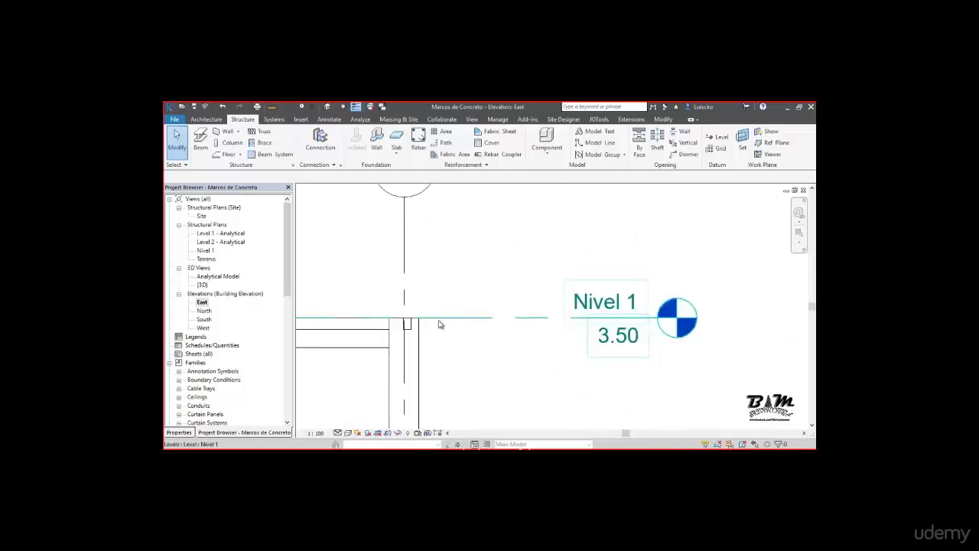
pyautogui.click(350, 334)
pyautogui.moveTo(485, 332); pyautogui.dragTo(556, 320, button='middle')
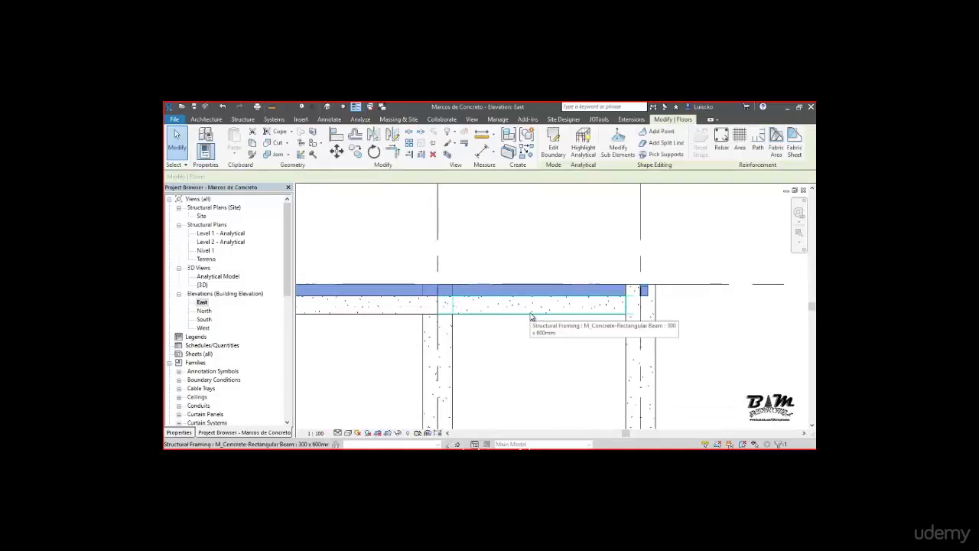
pyautogui.click(531, 315)
pyautogui.press('z')
pyautogui.press('f')
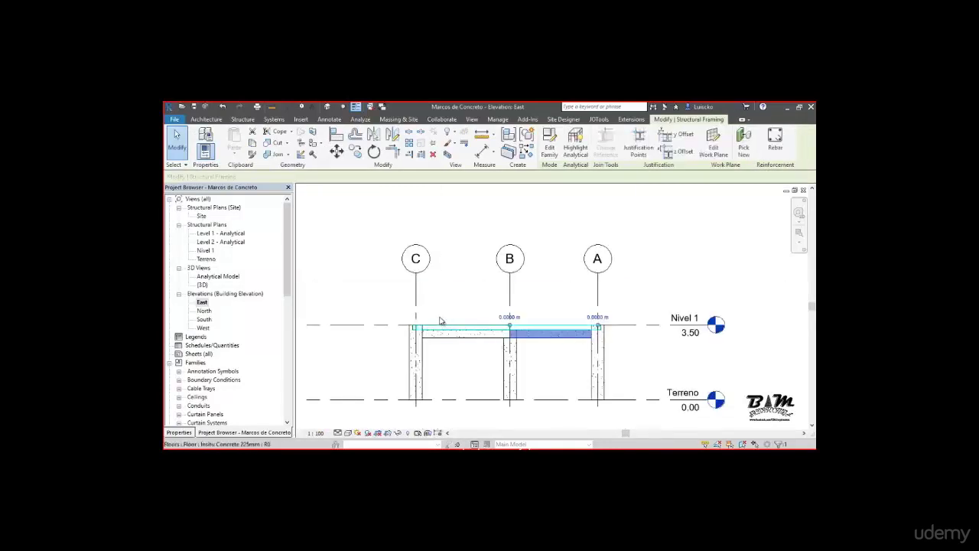
pyautogui.scroll(5, 403, 334)
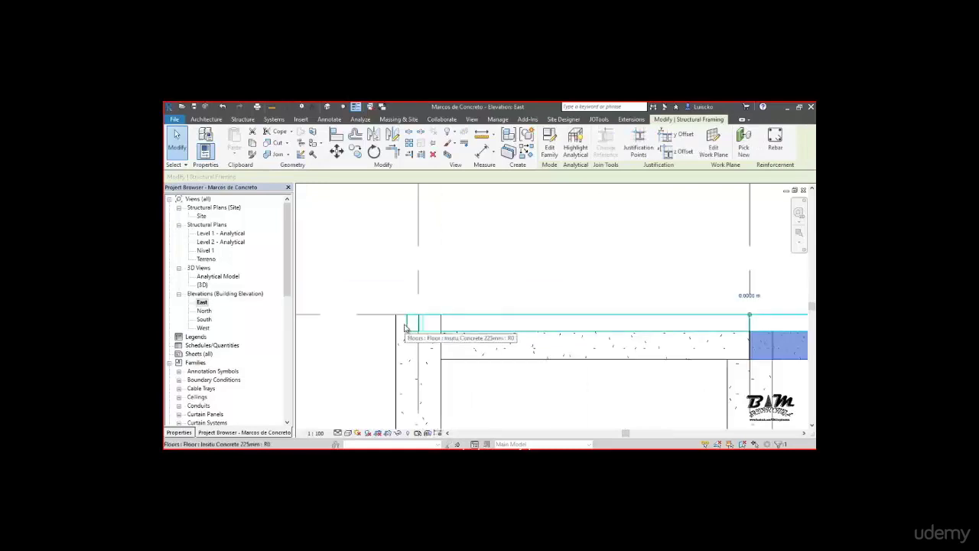
pyautogui.scroll(-3, 559, 334)
# - Select the floor slab and show its properties beside the Nivel 1 marker
pyautogui.click(566, 331)
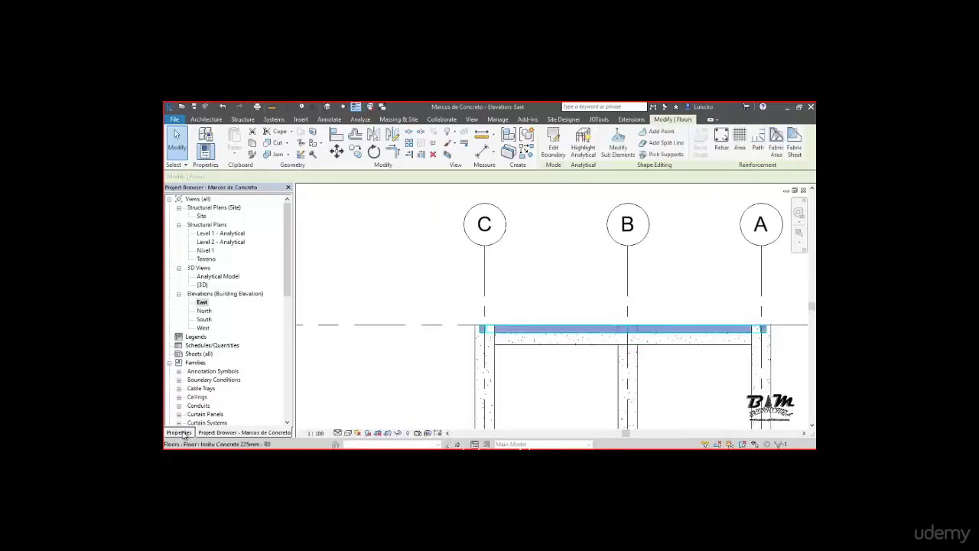
pyautogui.click(179, 432)
pyautogui.moveTo(773, 341); pyautogui.dragTo(633, 335, button='middle')
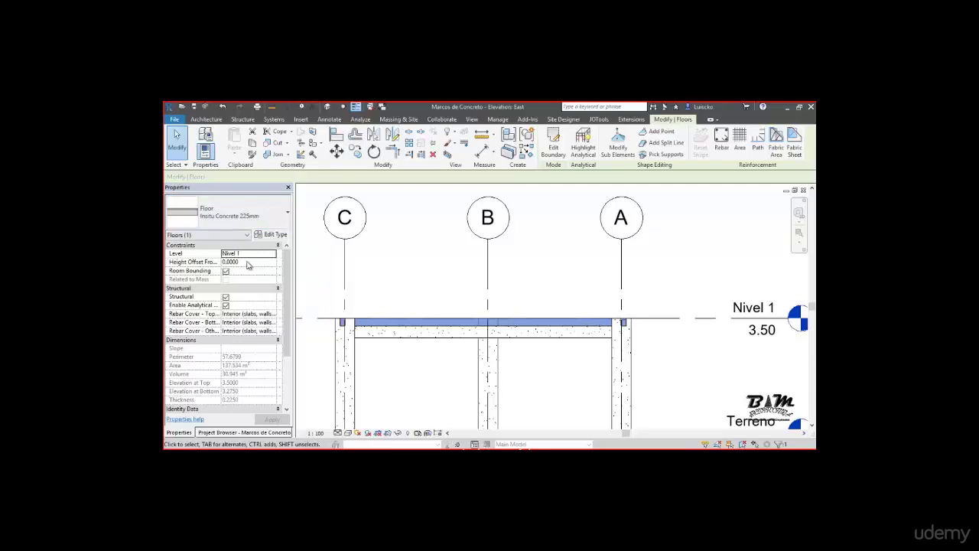
# - Set the floor's Height Offset From Level to 0.2250 and apply it
pyautogui.click(250, 263)
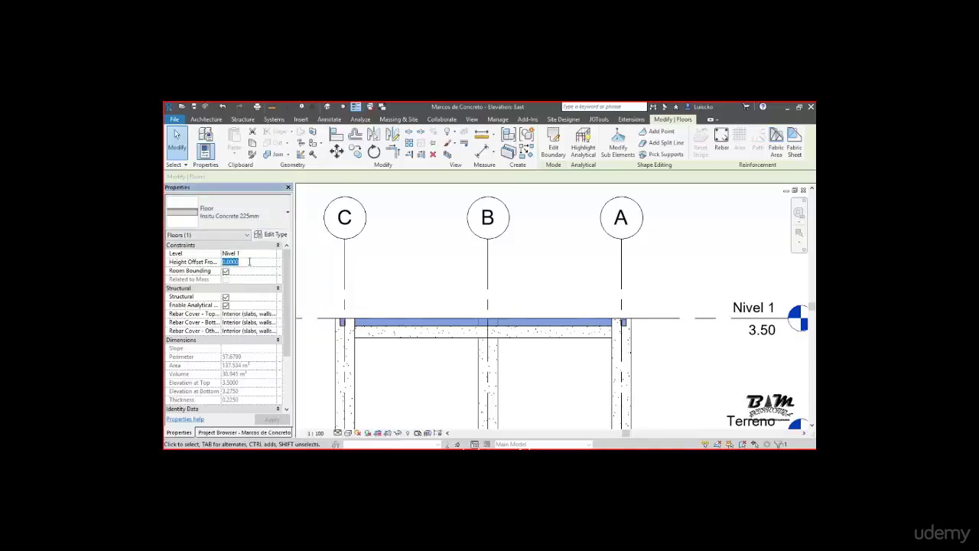
pyautogui.write('2.25')
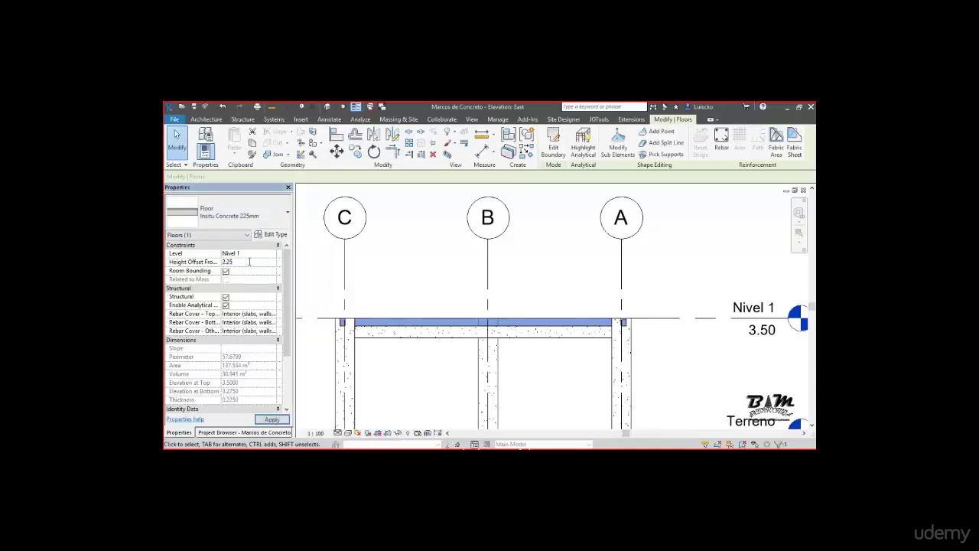
pyautogui.click(215, 261)
pyautogui.write('225')
pyautogui.click(271, 420)
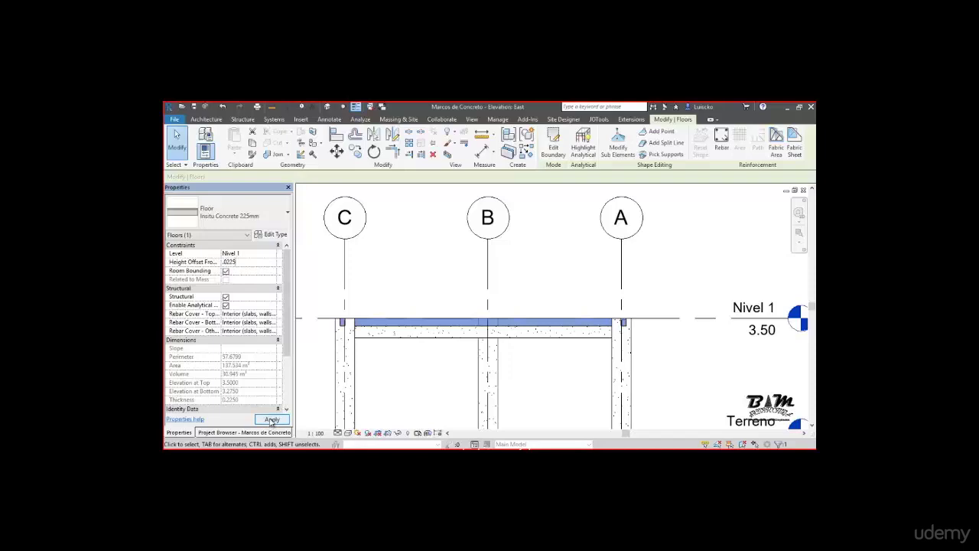
pyautogui.moveTo(589, 337); pyautogui.dragTo(623, 382, button='middle')
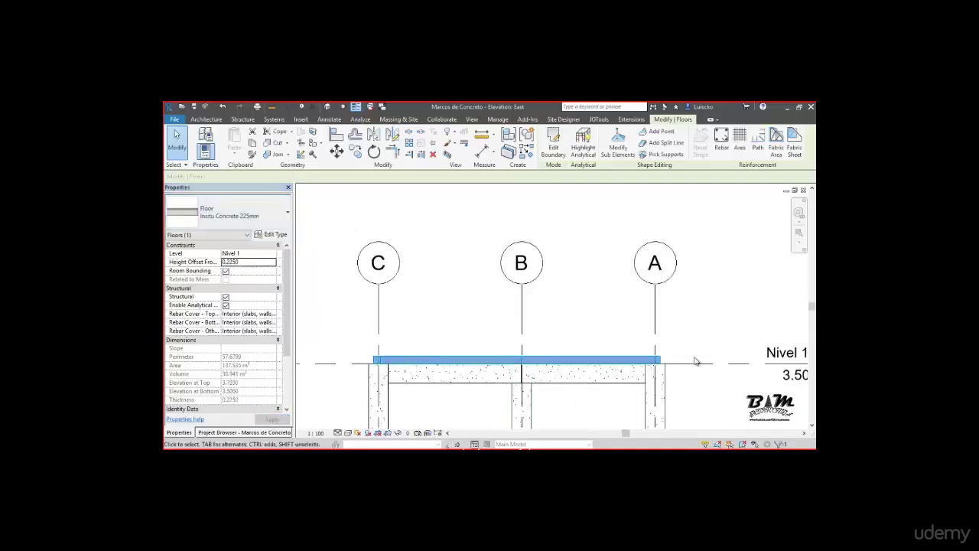
pyautogui.scroll(2, 648, 360)
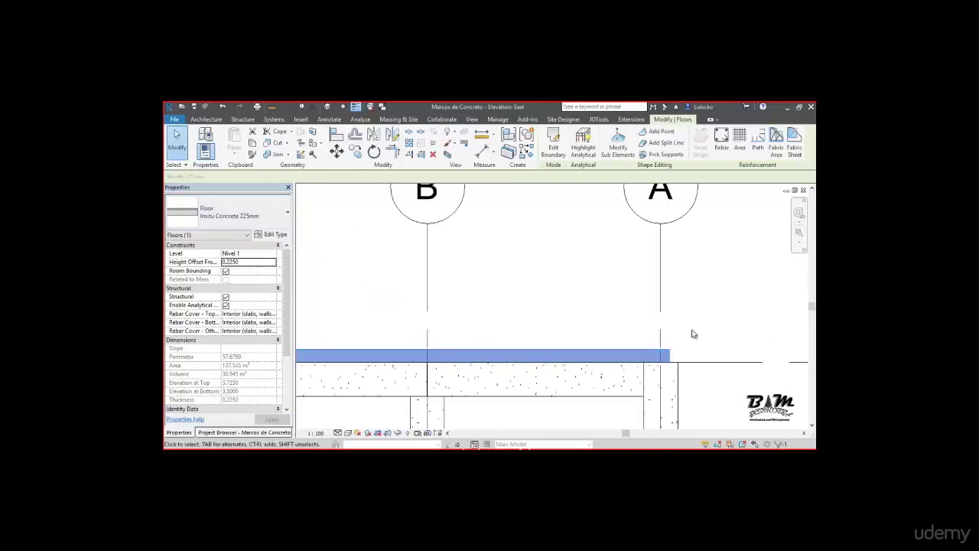